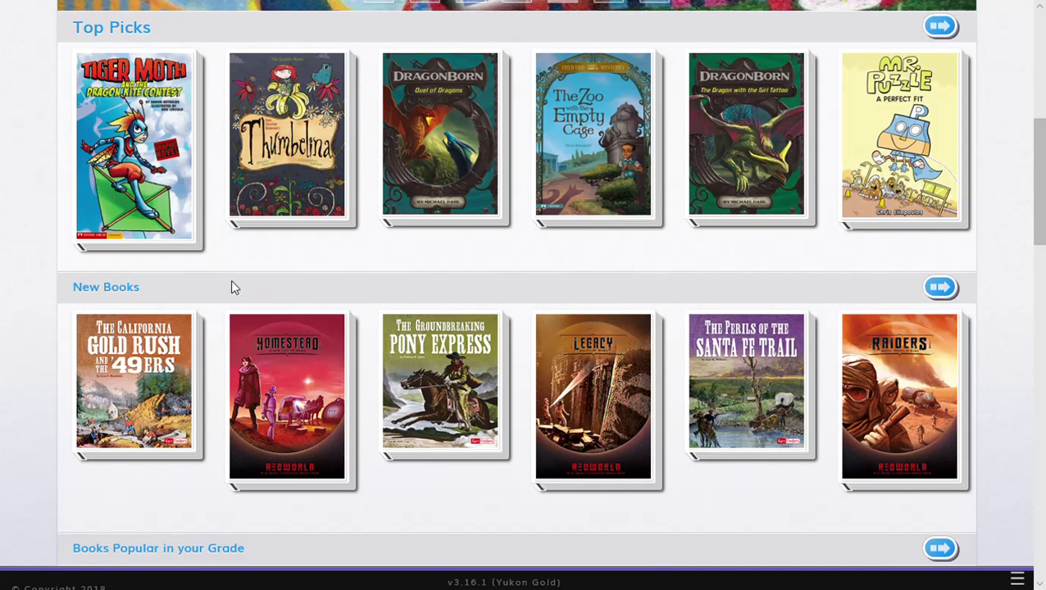
Step: Open the Top Picks book "Tiger Moth and the Dragon Kite Contest" and start reading it
mouse_move(146, 170)
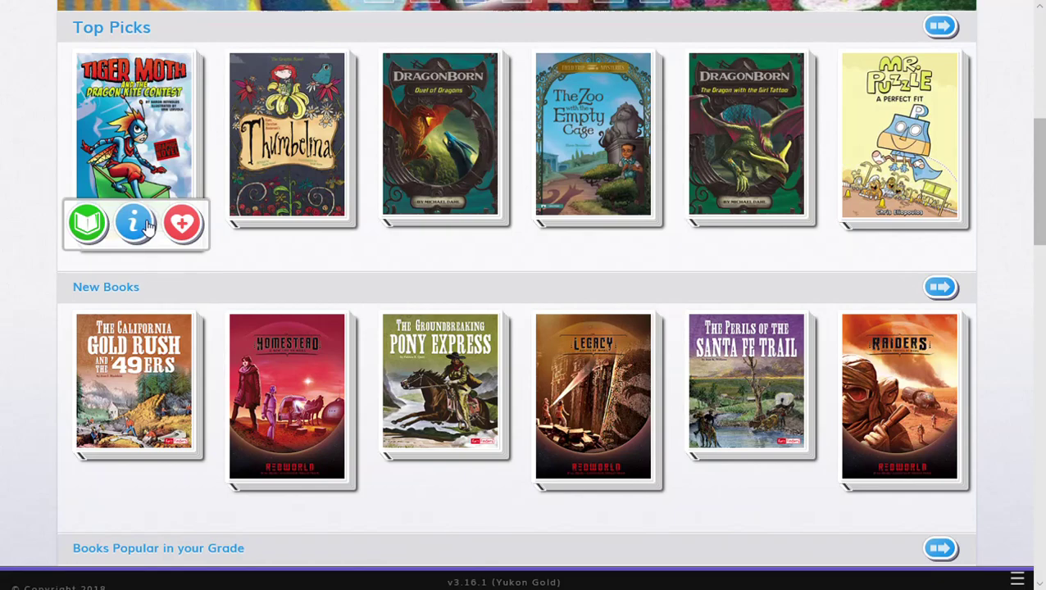
click(146, 218)
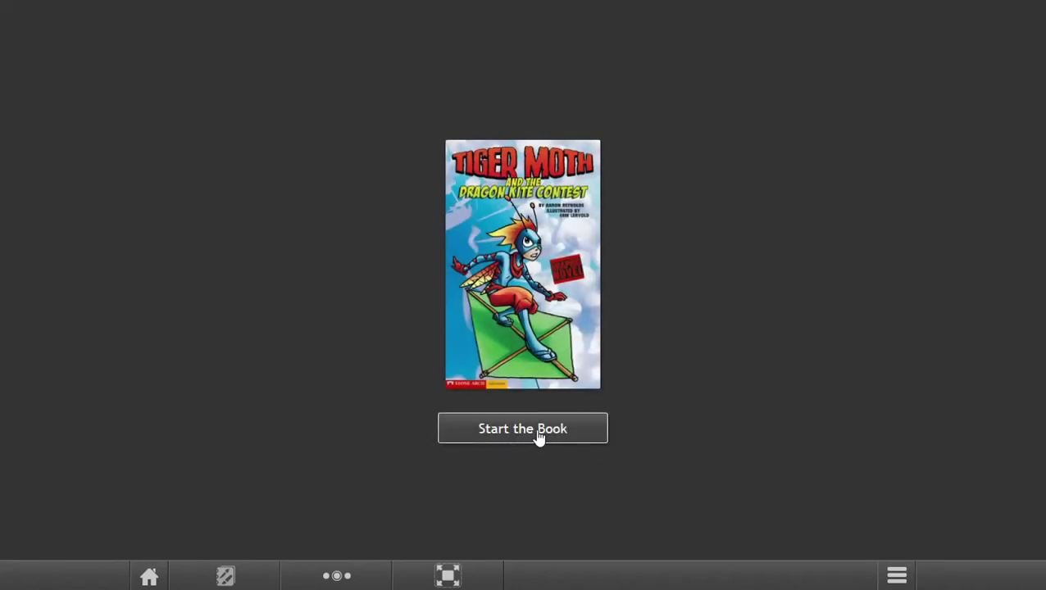
click(538, 440)
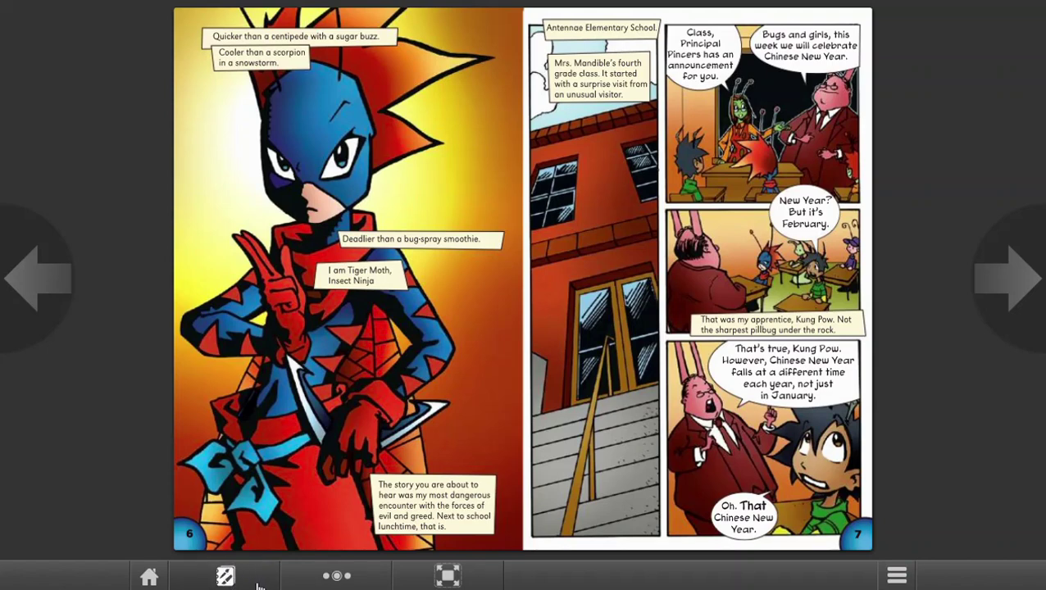
Step: Show the book's annotation tools and open the journal with the list of saved notes
click(237, 577)
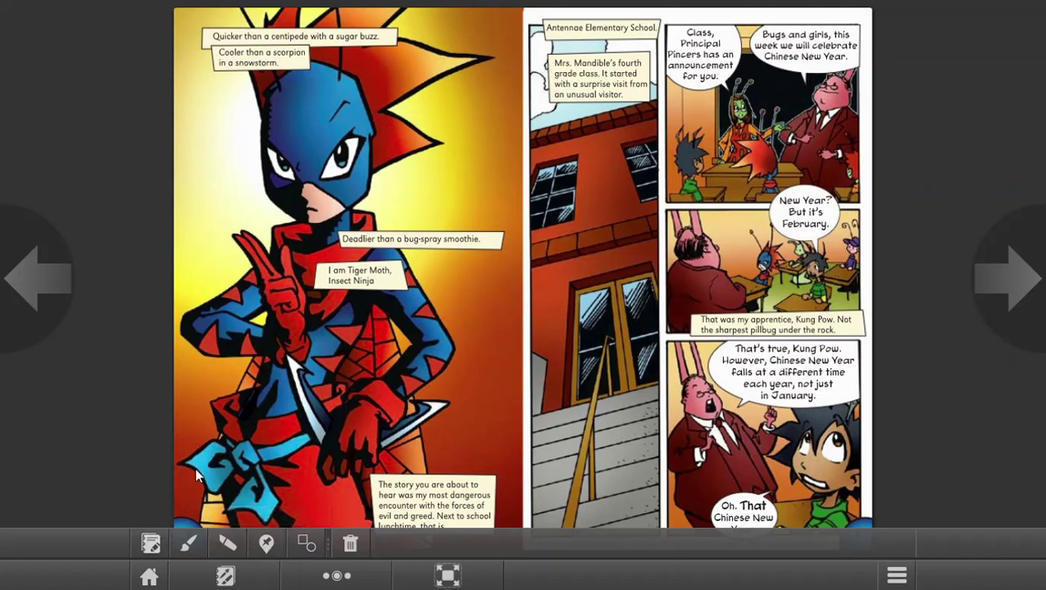
click(151, 542)
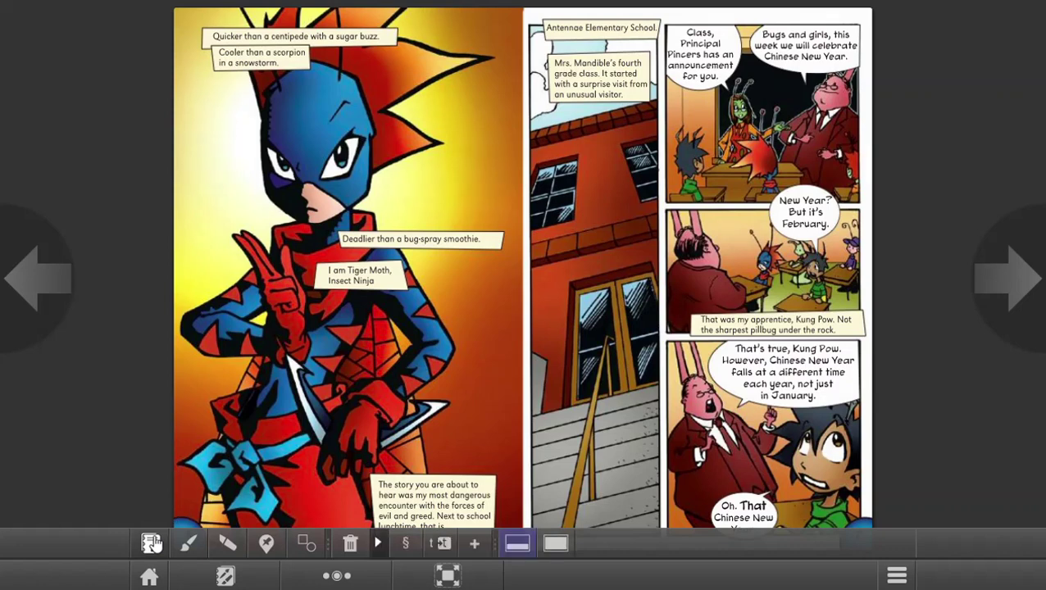
click(150, 543)
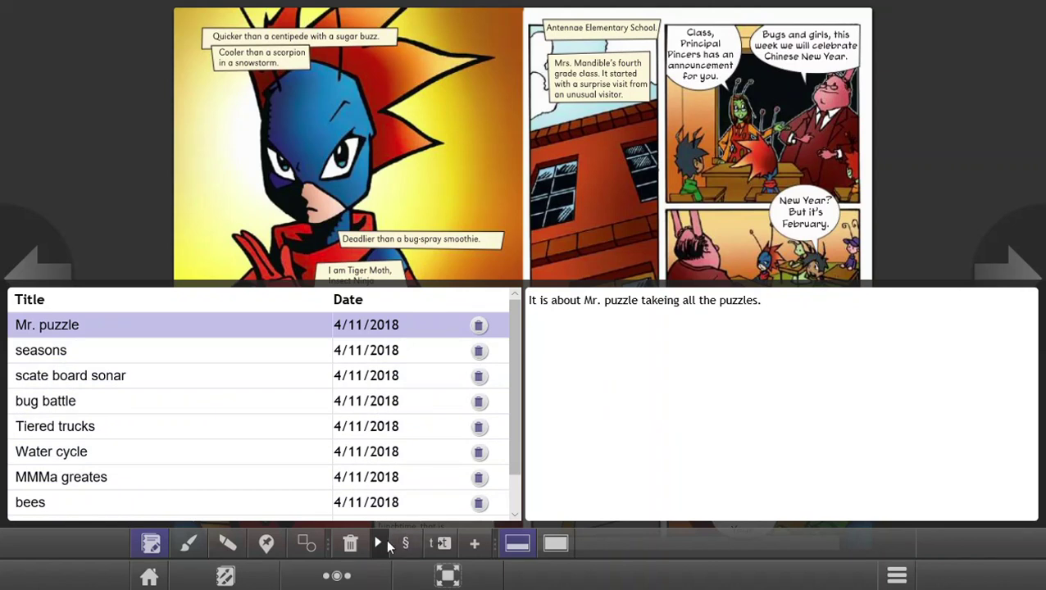
Step: Add a new journal note and title it "New Book"
click(476, 545)
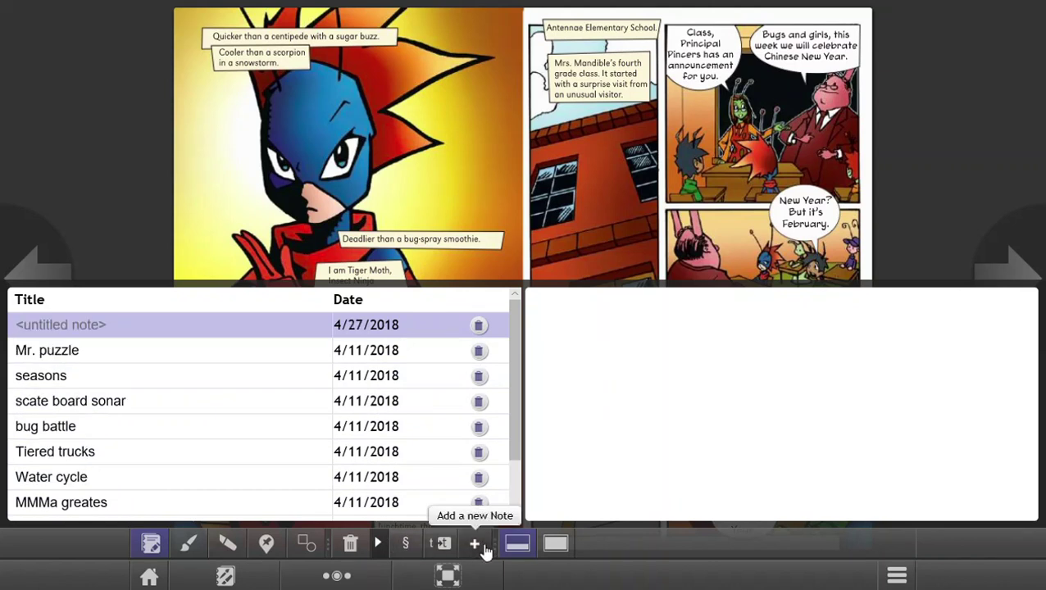
click(92, 326)
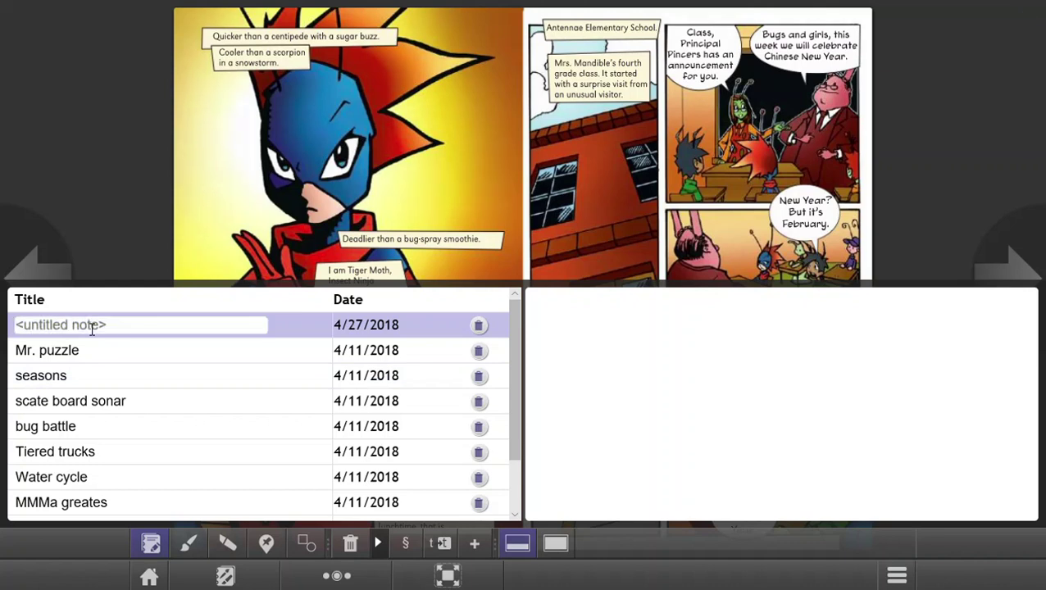
text(New )
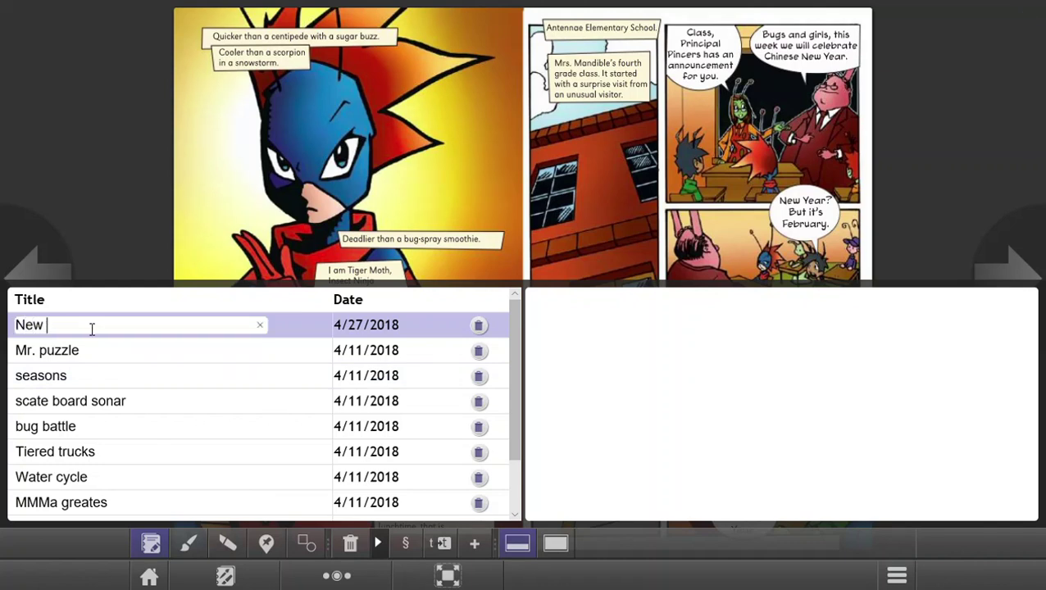
text(Book)
Step: Write "Description of the book." as the text of the New Book note, and delete that note
click(609, 327)
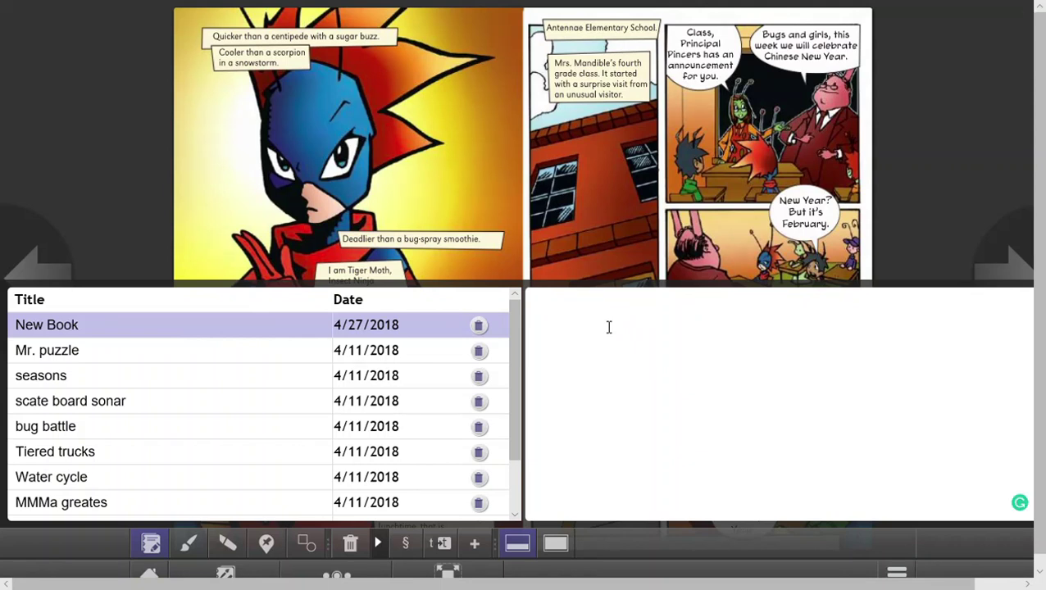
text(Description )
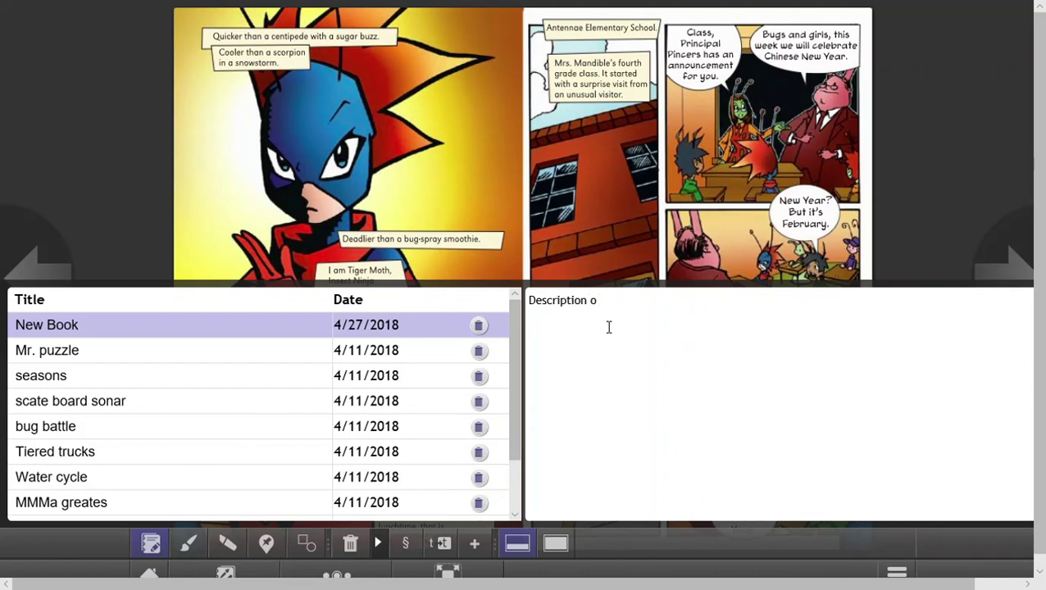
text(of the book.)
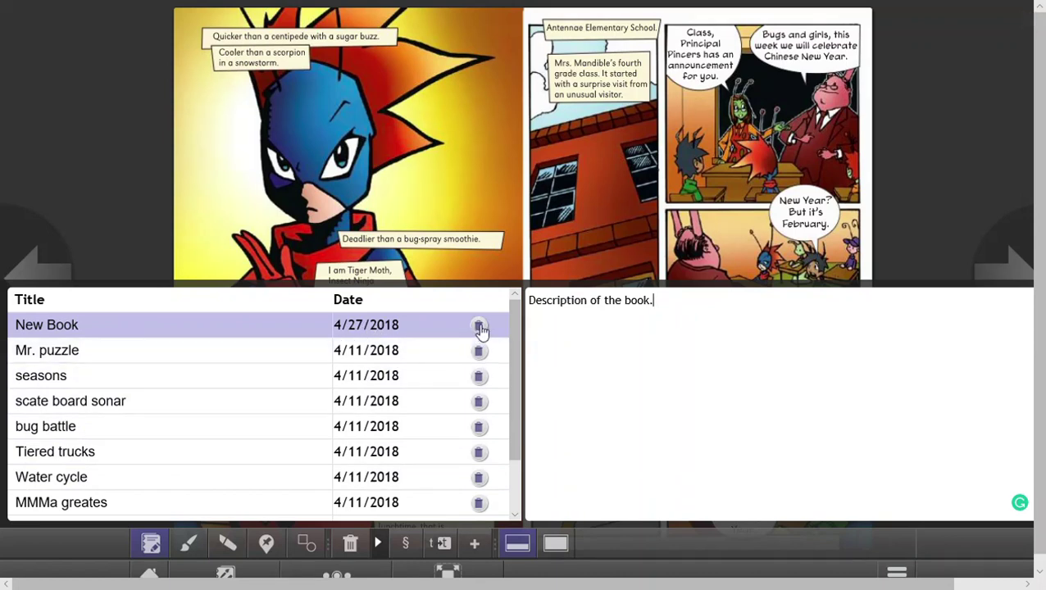
click(479, 327)
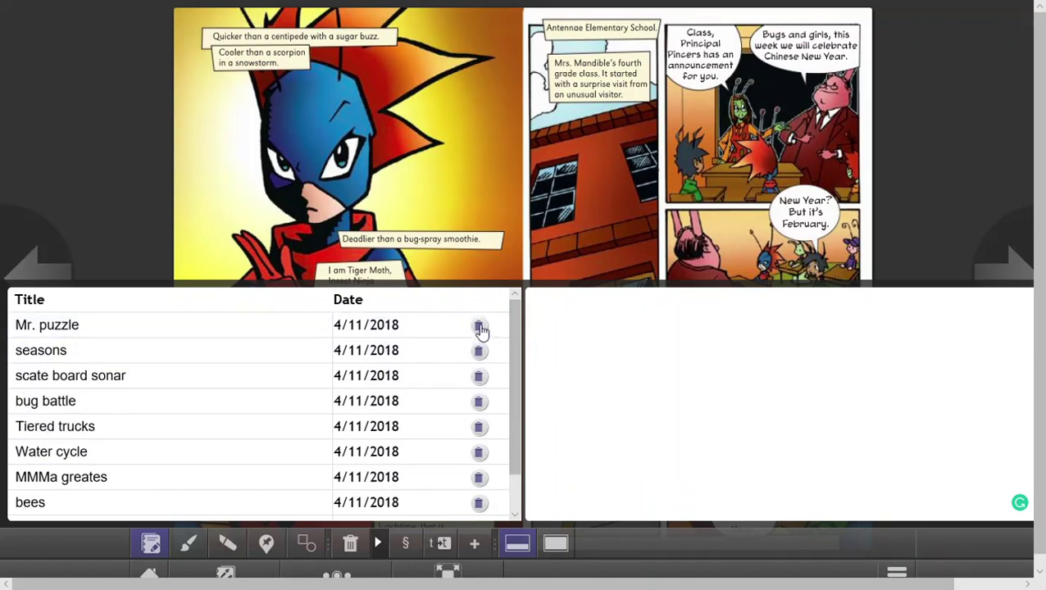
Step: Brush a yellow loop around the principal in the middle comic panel on page 7, and erase it
click(188, 547)
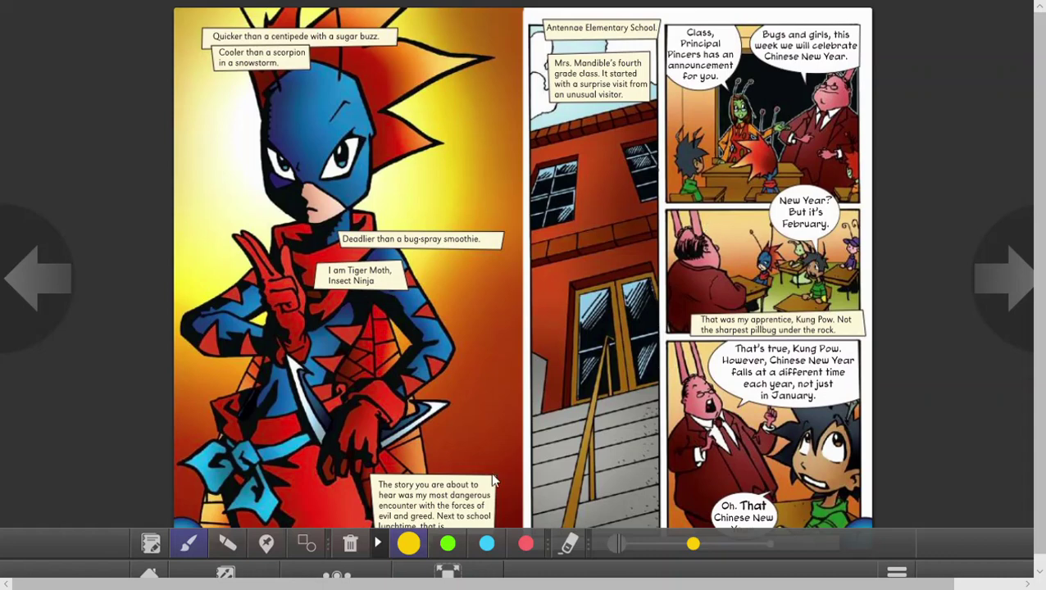
mouse_move(722, 193)
mouse_down()
mouse_move(635, 241)
mouse_move(671, 352)
mouse_move(785, 304)
mouse_move(702, 200)
mouse_up()
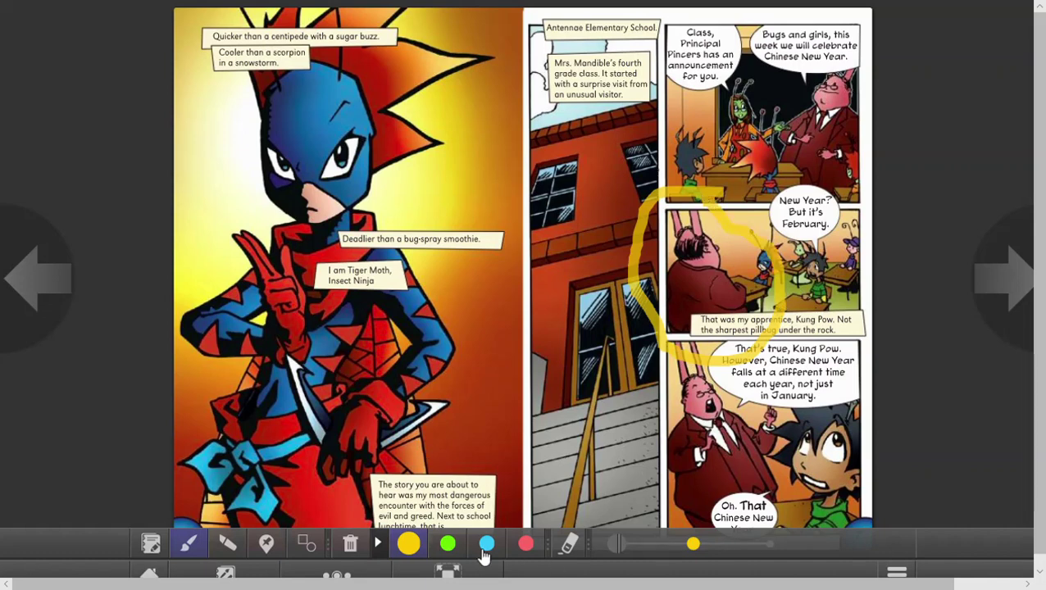
click(568, 545)
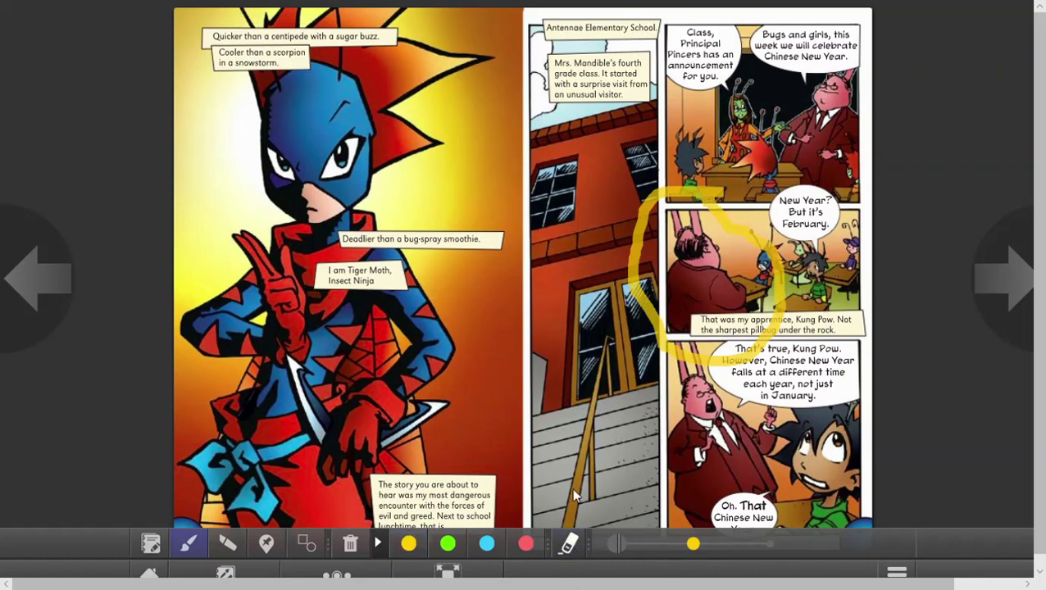
click(631, 275)
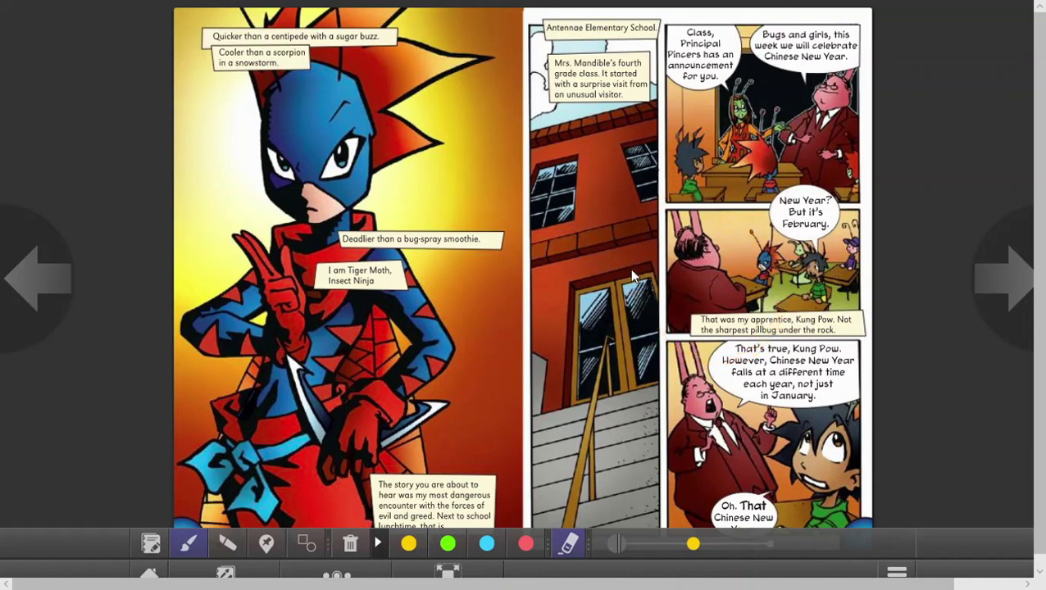
Step: Highlight "Deadlier than a bug-spray smoothie." on page 6 in blue, and erase the highlight
click(230, 545)
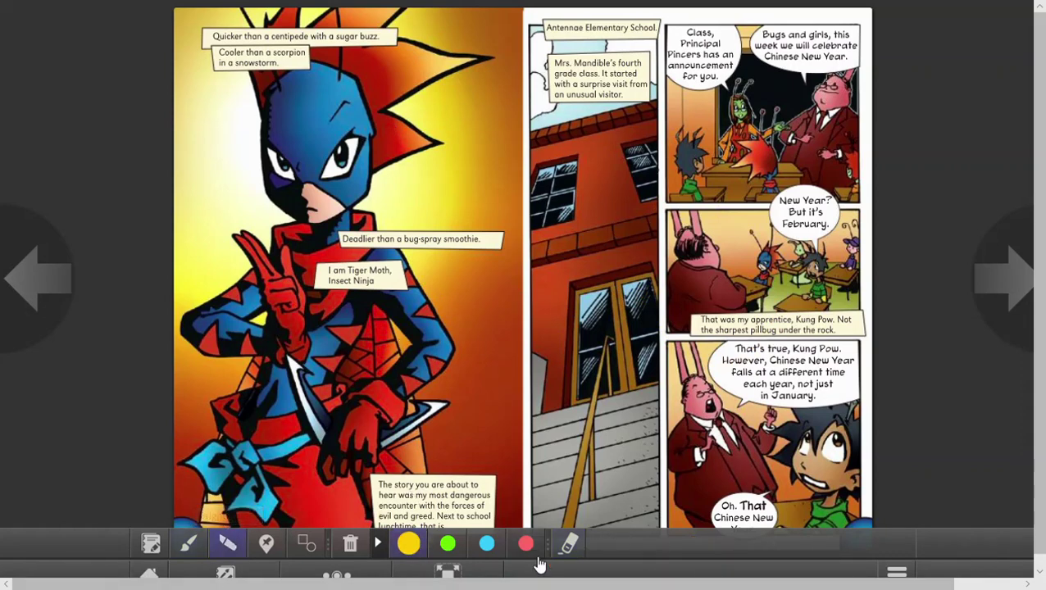
click(496, 554)
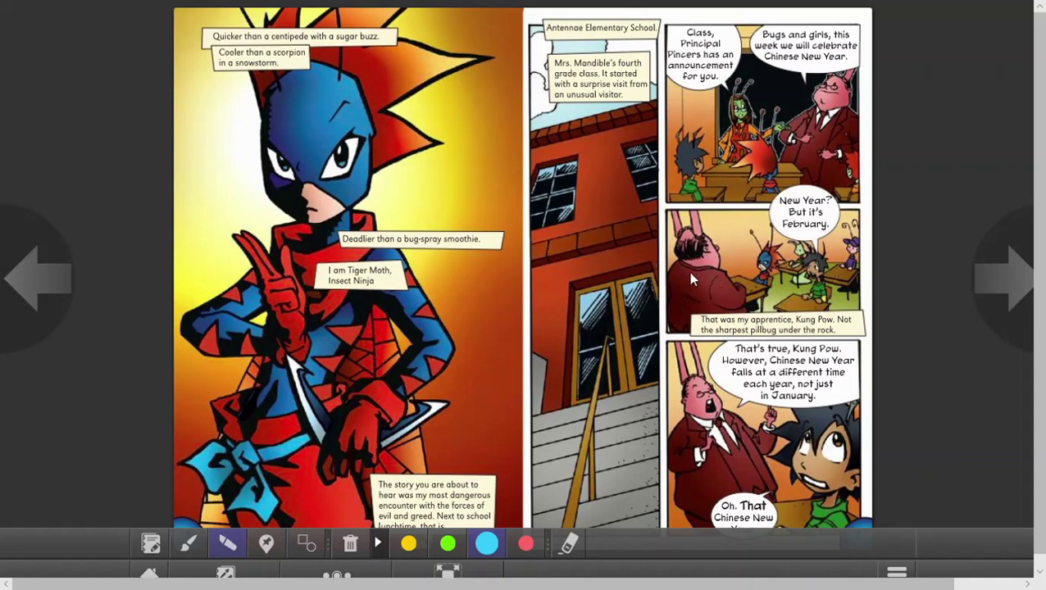
drag(343, 239, 512, 243)
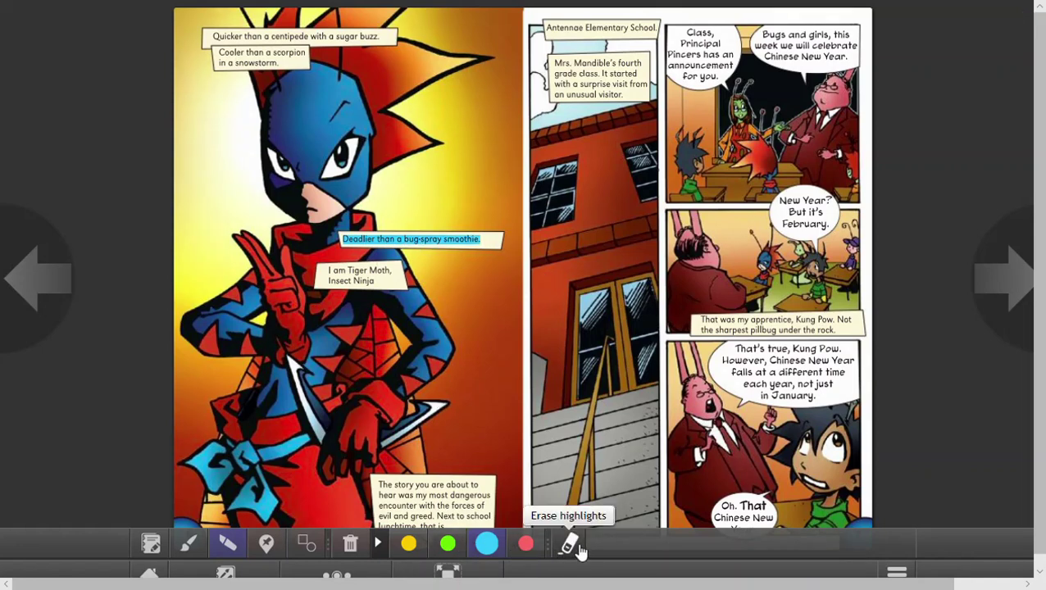
drag(468, 243, 345, 243)
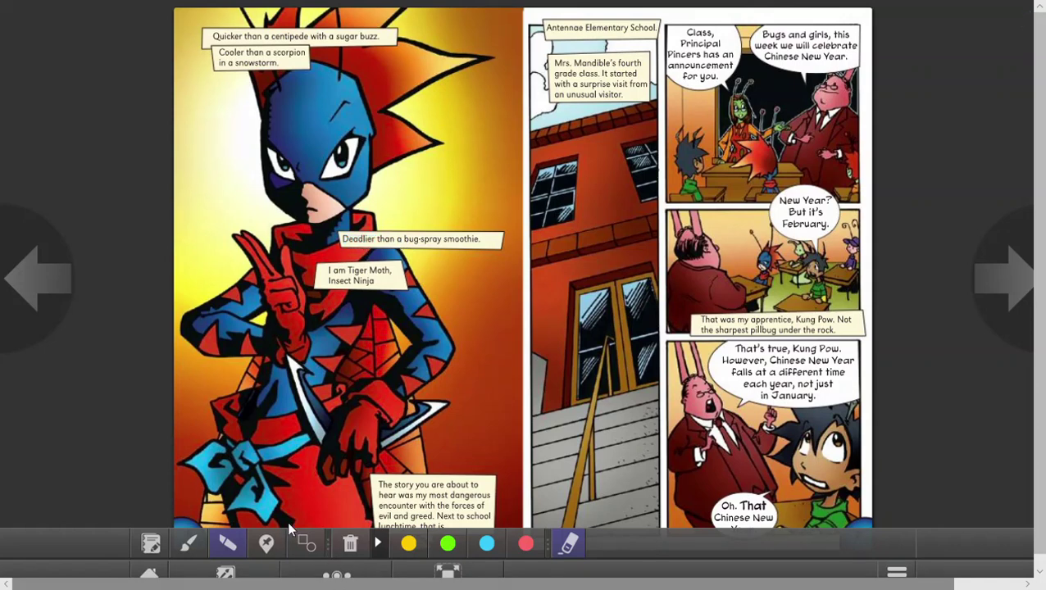
Step: Pin a sticky note reading "Sticky notes." beside Tiger Moth's head on page 6, and delete the note
click(274, 549)
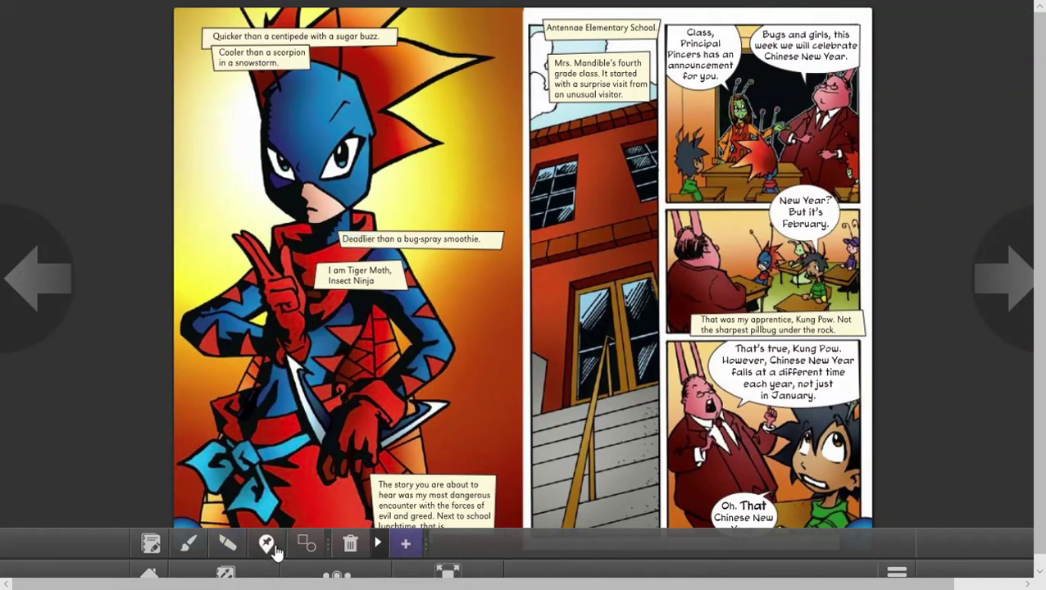
click(458, 150)
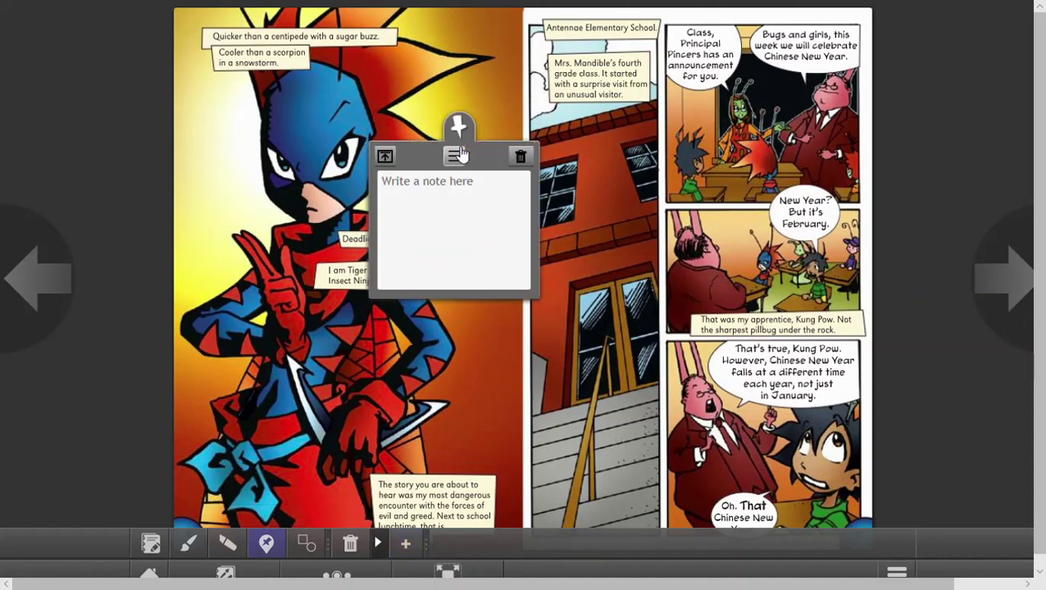
click(429, 192)
text(Sticky notes.)
click(533, 165)
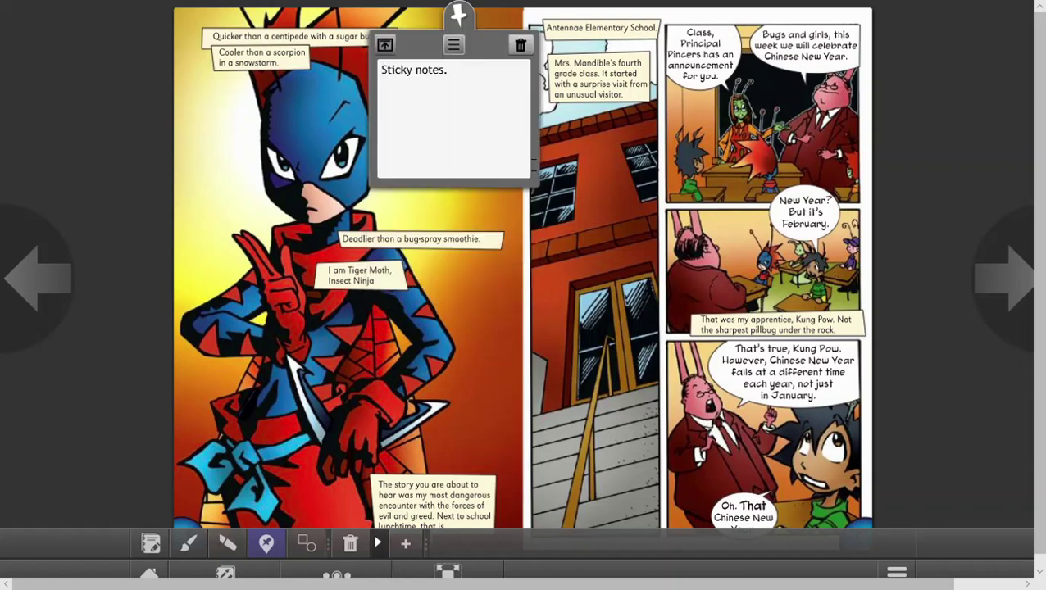
Step: Draw a yellow arrow from the principal in page 7's middle panel to Tiger Moth's shoulder on page 6
click(318, 552)
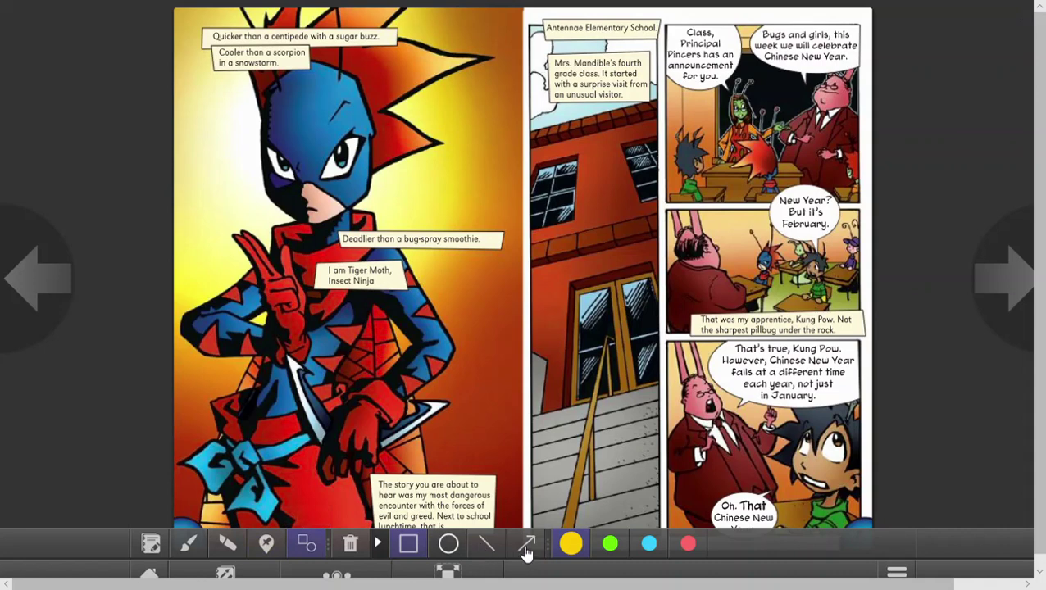
click(526, 547)
mouse_move(683, 266)
mouse_down()
mouse_move(569, 377)
mouse_move(463, 328)
mouse_move(447, 289)
mouse_up()
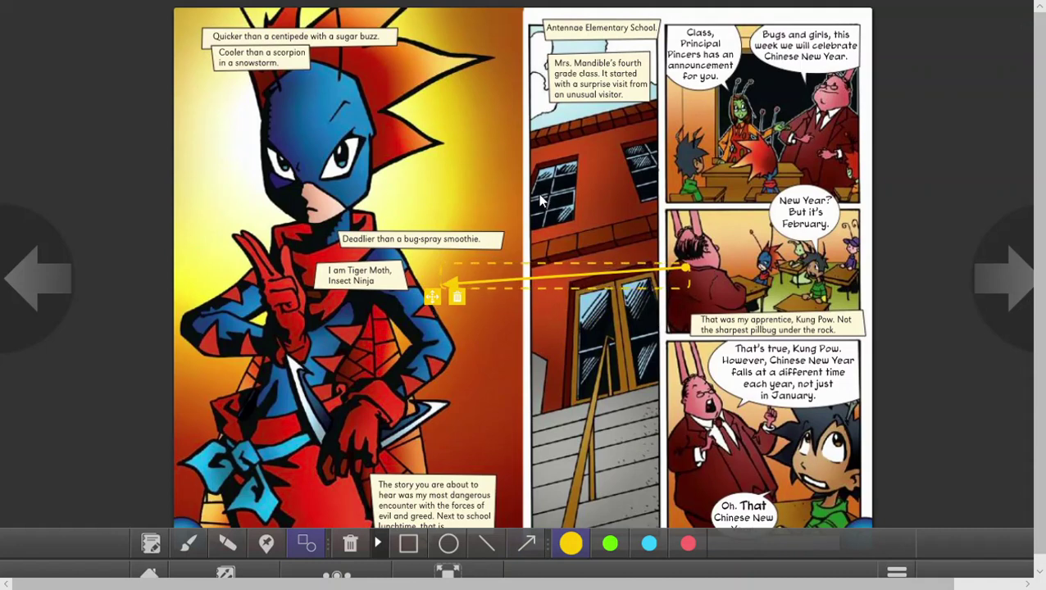
Step: View the options for removing all annotations without applying them, and delete only the yellow arrow
click(350, 556)
click(353, 553)
click(353, 553)
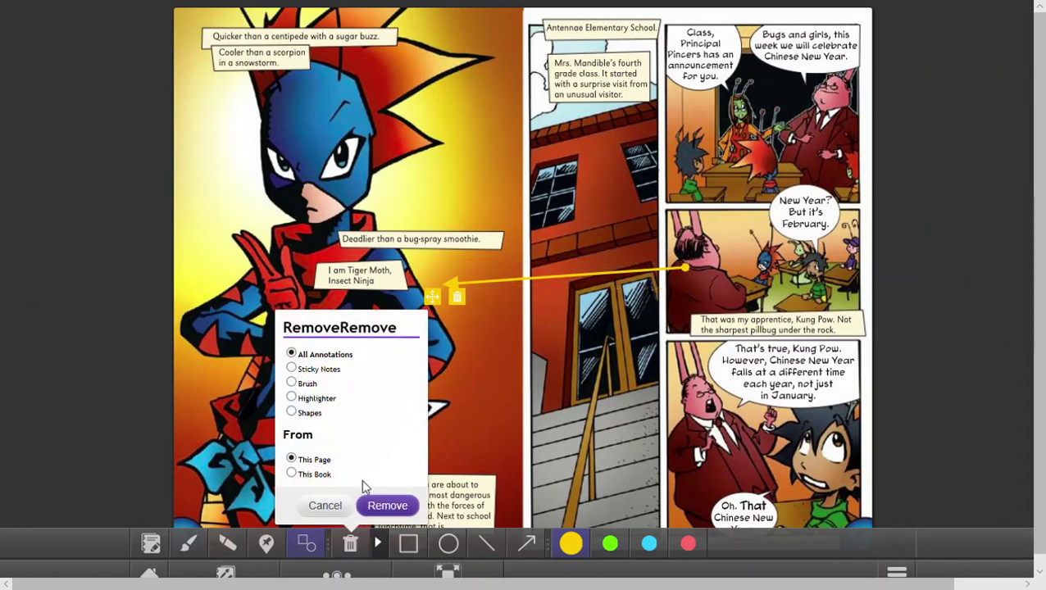
click(331, 507)
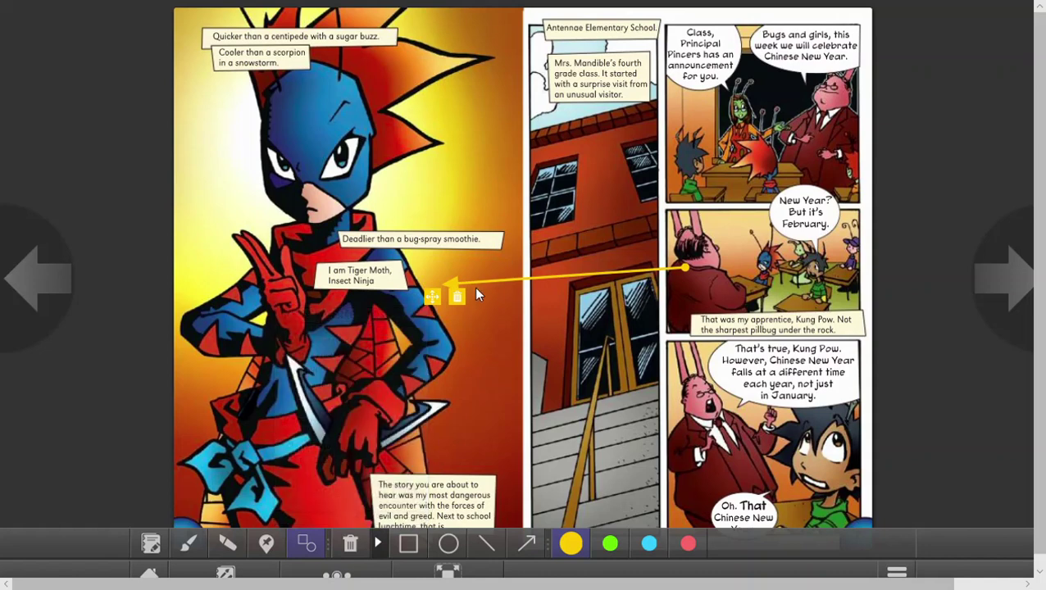
click(458, 300)
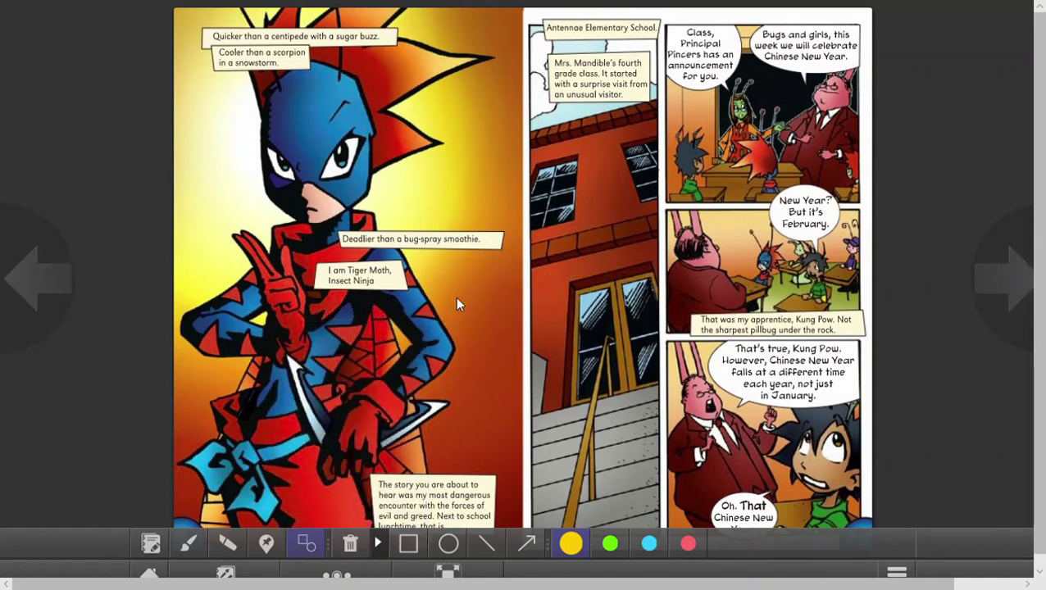